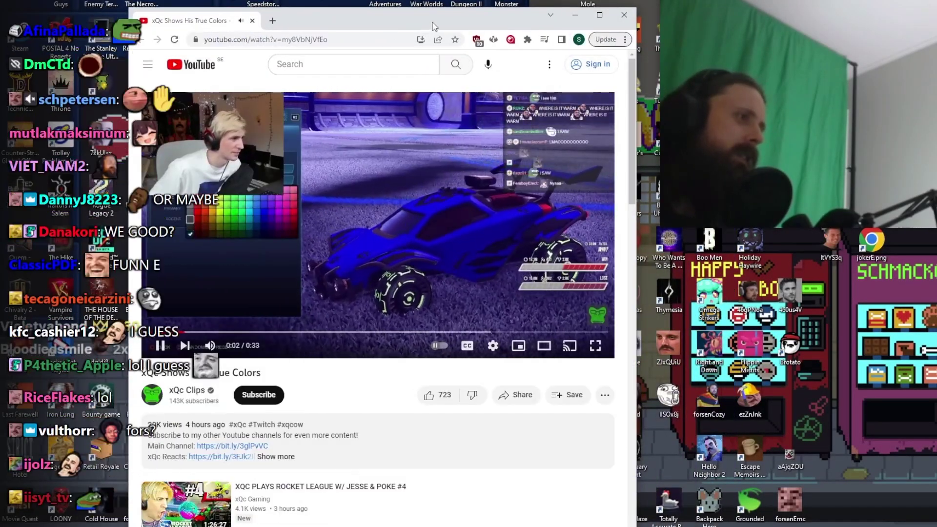
Maximize the Chrome window so the xQc Shows His True Colors clip plays to its end screen
double_click(420, 15)
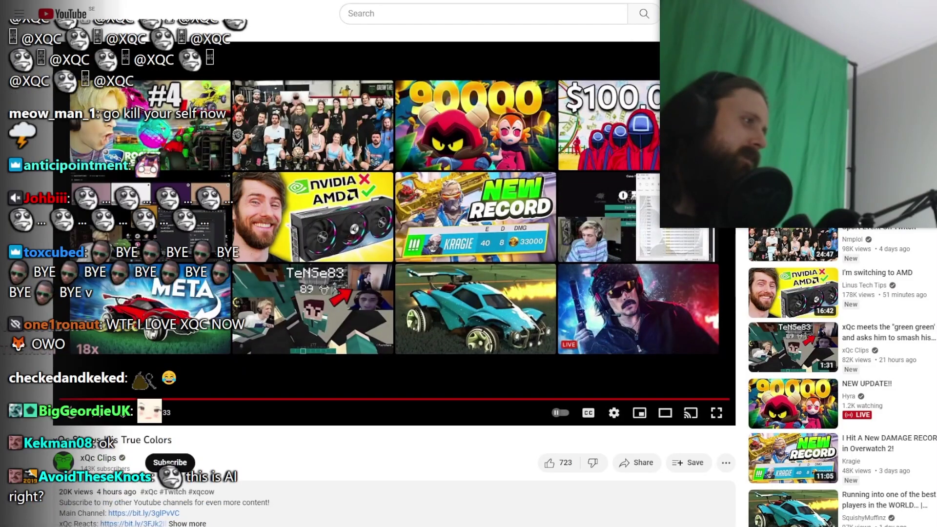
Leave the YouTube clip and bring up the Windows desktop with its game shortcuts
key(super+d)
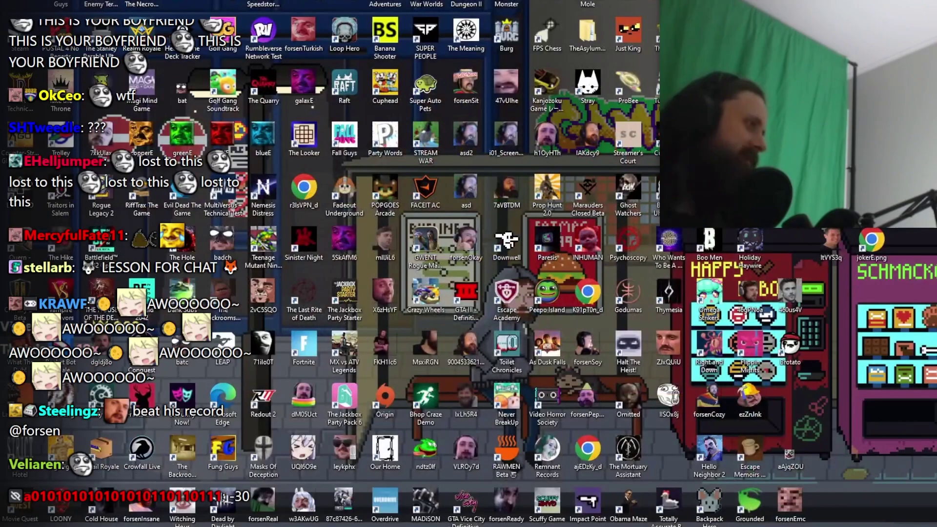